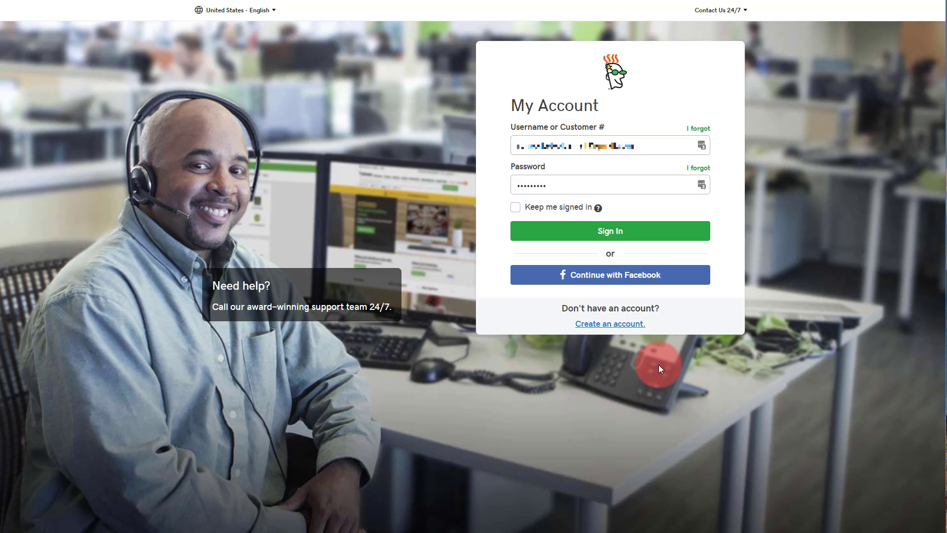
Submit the pre-filled GoDaddy login to reach the My Products page
click(608, 233)
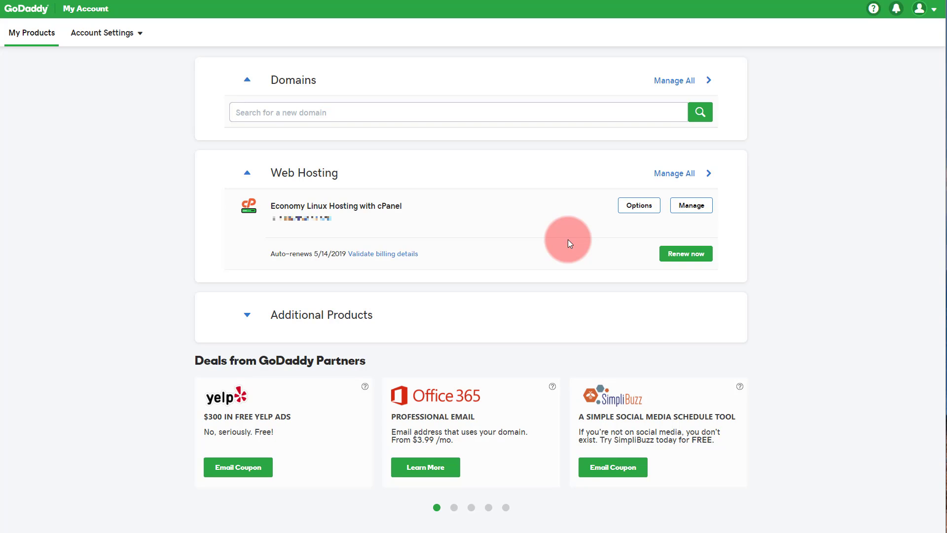
Open Manage for the Economy Linux Hosting with cPanel plan
click(681, 208)
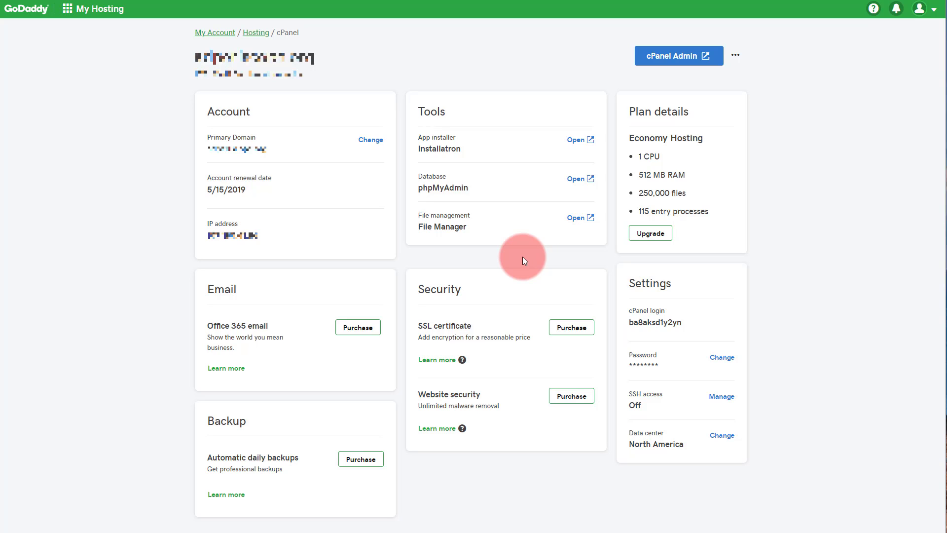
Launch cPanel Admin and go to FTP Accounts under Files
click(678, 60)
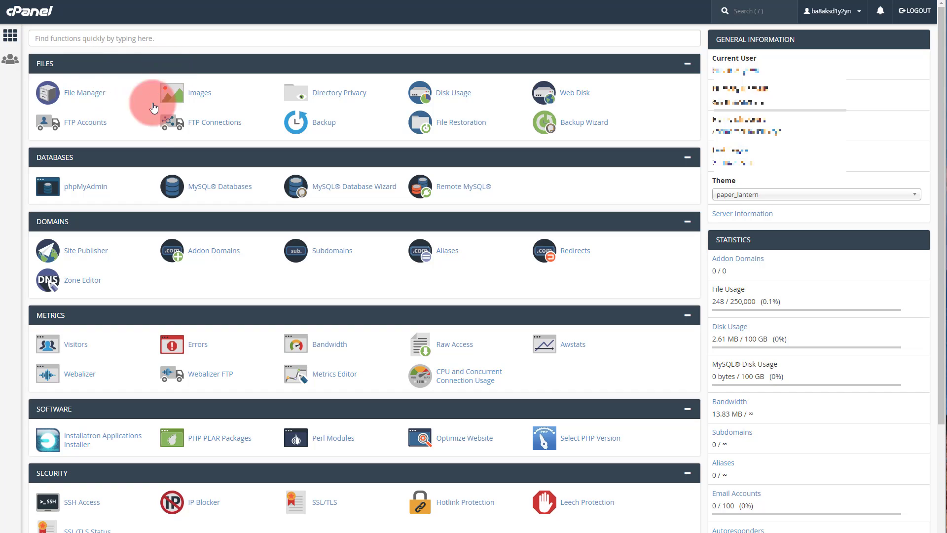
click(90, 123)
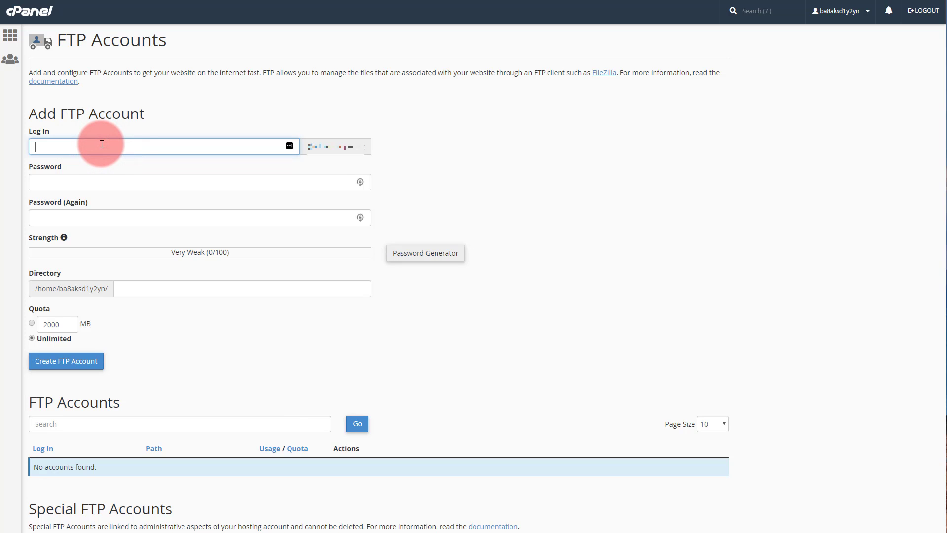
Create FTP account 'test' with a pasted strong password and directory public_html/adperiscope.org/test
text(test)
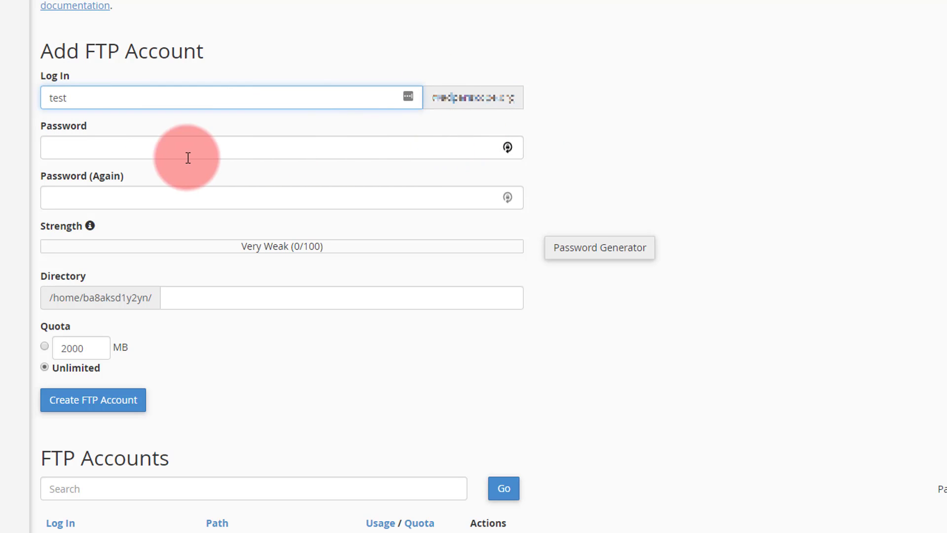
click(86, 154)
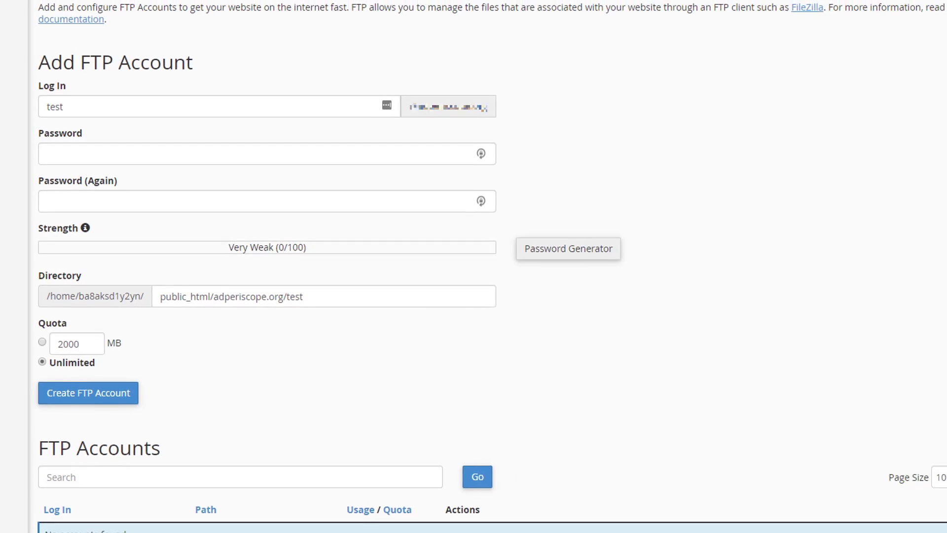
key(ctrl+v)
key(Tab)
key(ctrl+v)
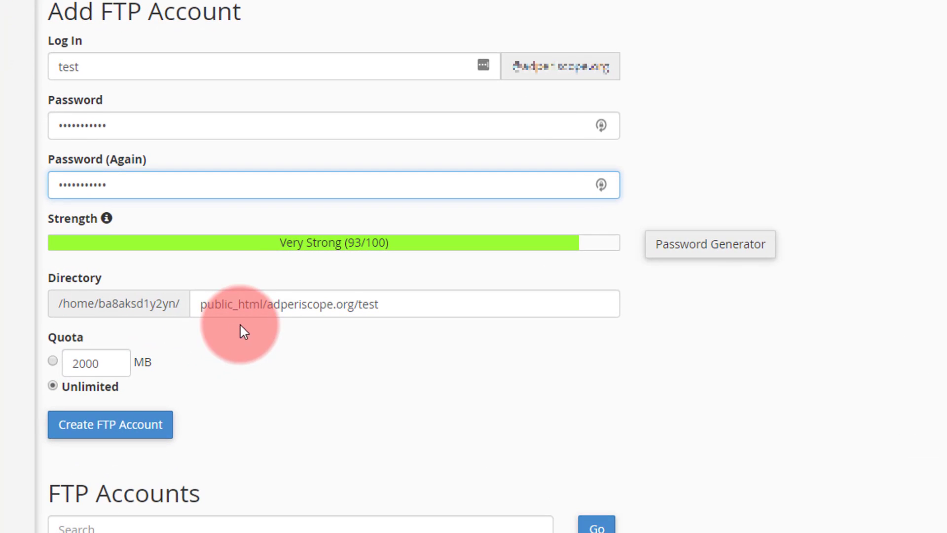
click(201, 310)
drag(200, 311, 402, 309)
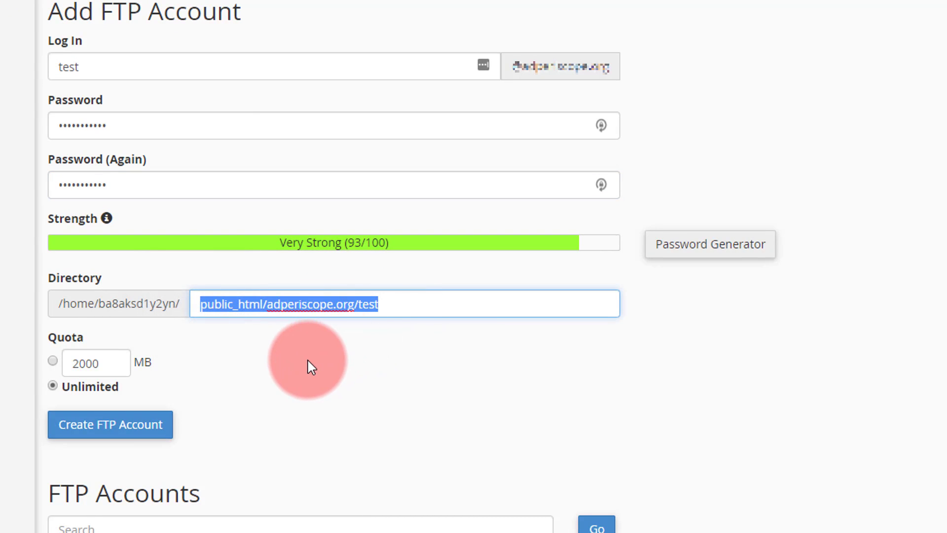
click(307, 360)
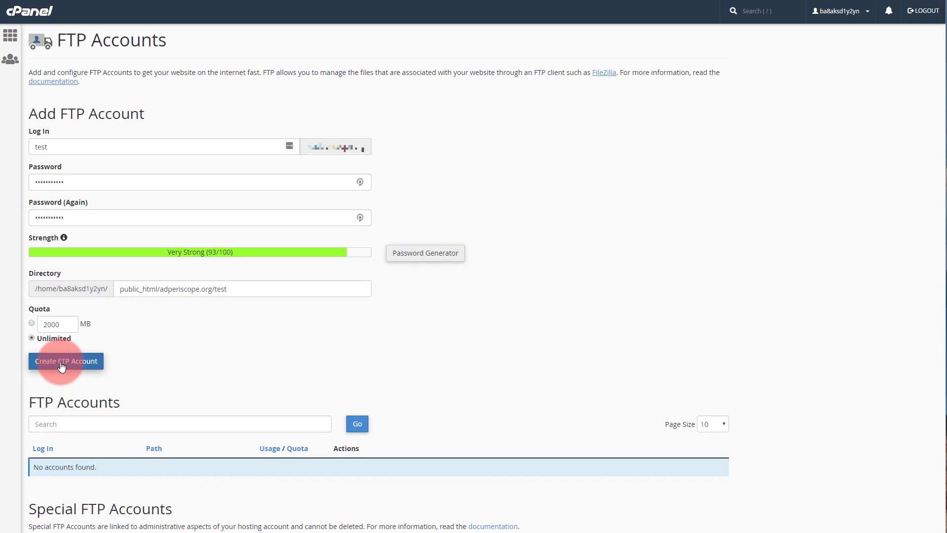
click(61, 363)
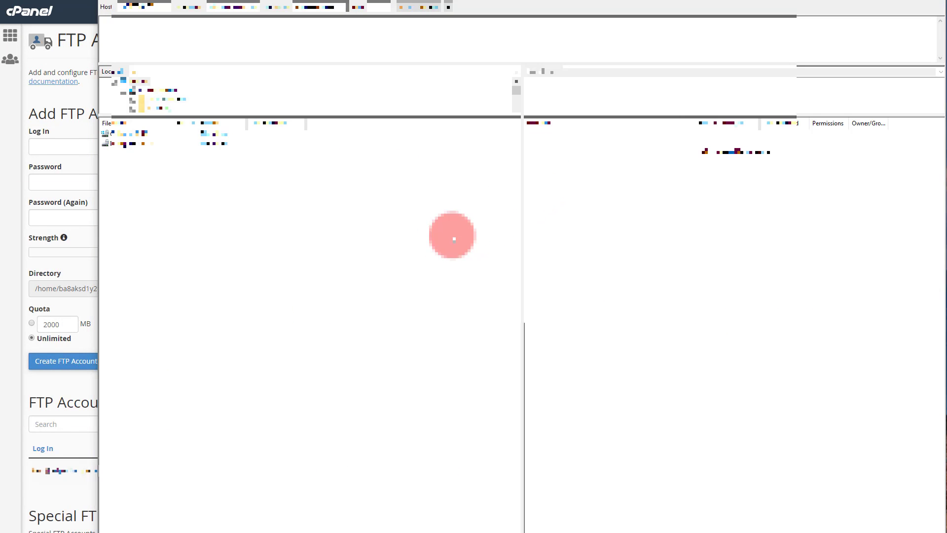
Quickconnect FileZilla to 107.180.41.86 using the new FTP account's username and password
drag(420, 0, 415, 95)
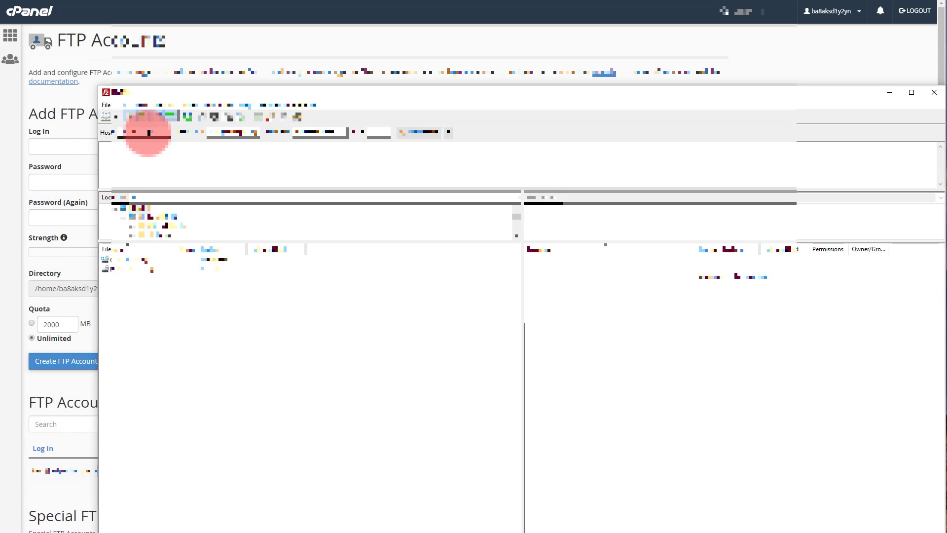
drag(158, 132, 95, 129)
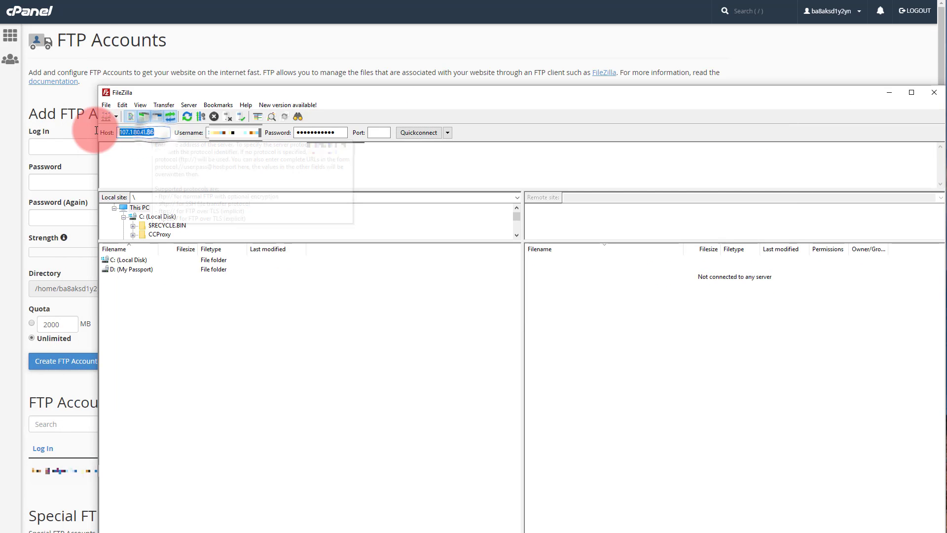
click(217, 133)
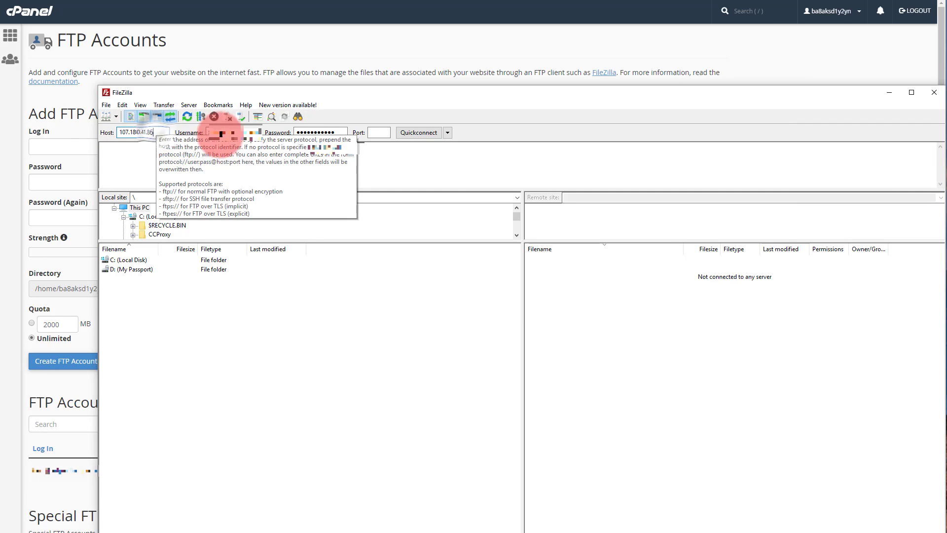
mouse_move(217, 132)
mouse_down()
mouse_move(187, 133)
mouse_move(313, 141)
mouse_move(335, 132)
mouse_move(278, 134)
mouse_up()
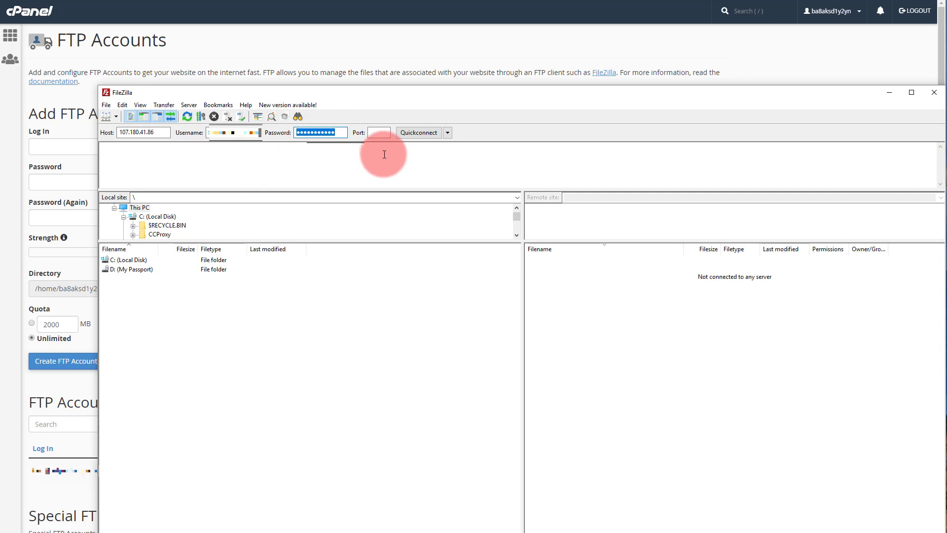
click(415, 133)
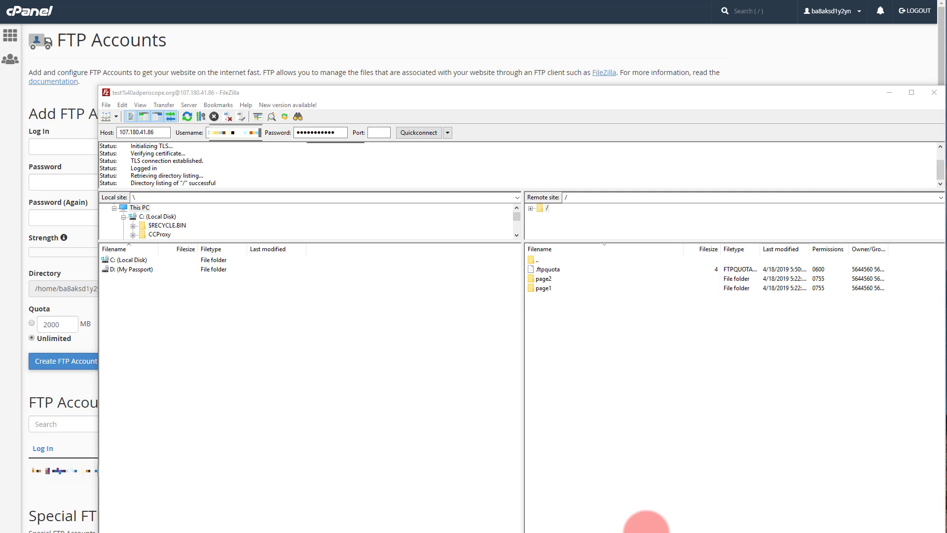
Confirm page1 and page2 sit in the remote root, then close FileZilla
drag(761, 97, 761, 0)
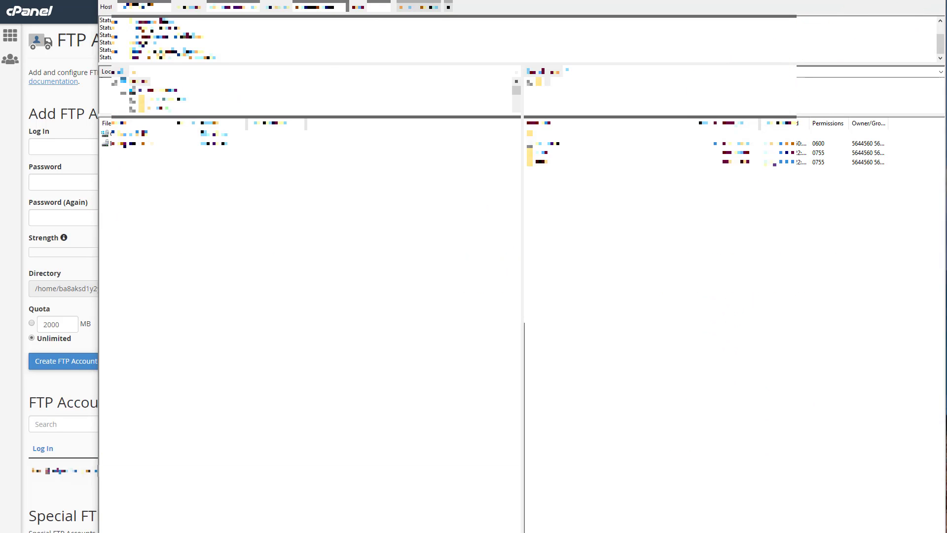
click(880, 0)
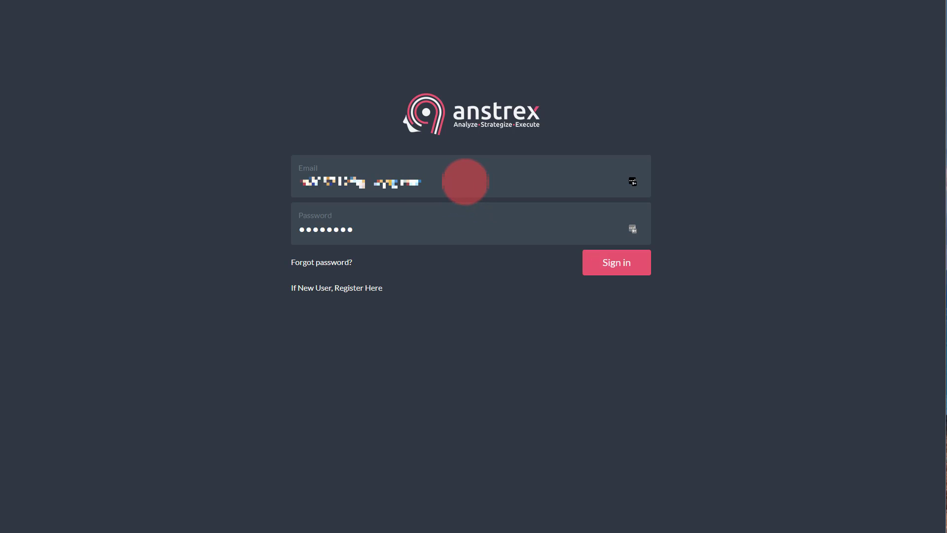
Sign in to Anstrex with the pre-filled email and password
click(615, 265)
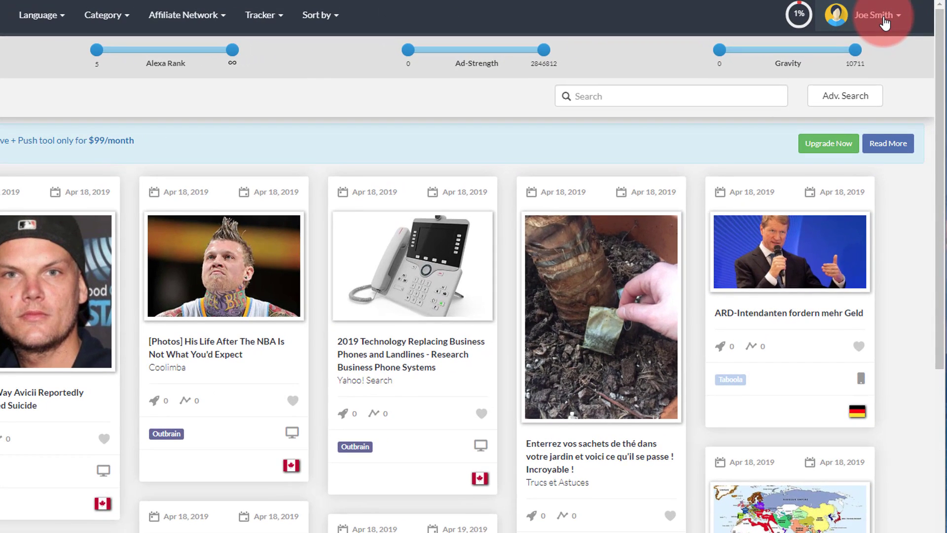
Go to Manage Server Accounts from the user menu and choose Add A New FTP Account
click(899, 17)
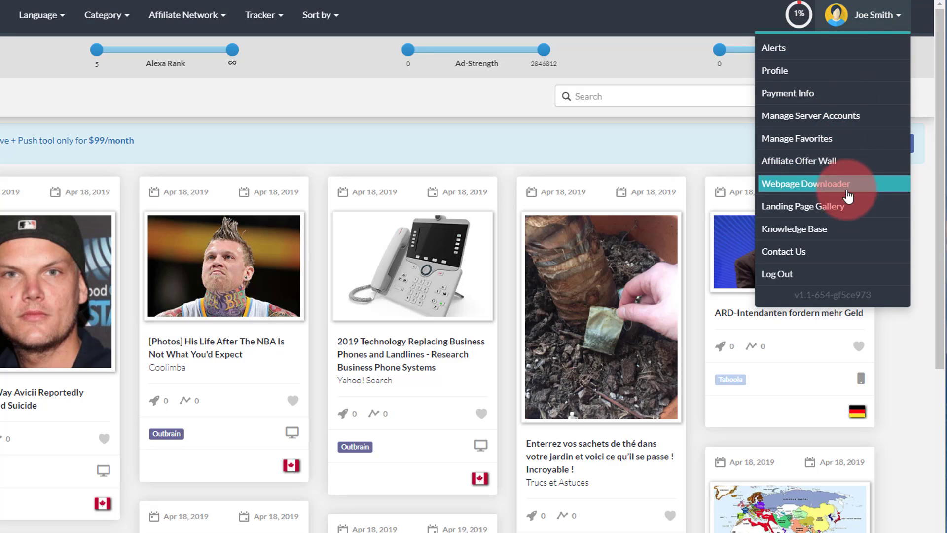
click(842, 121)
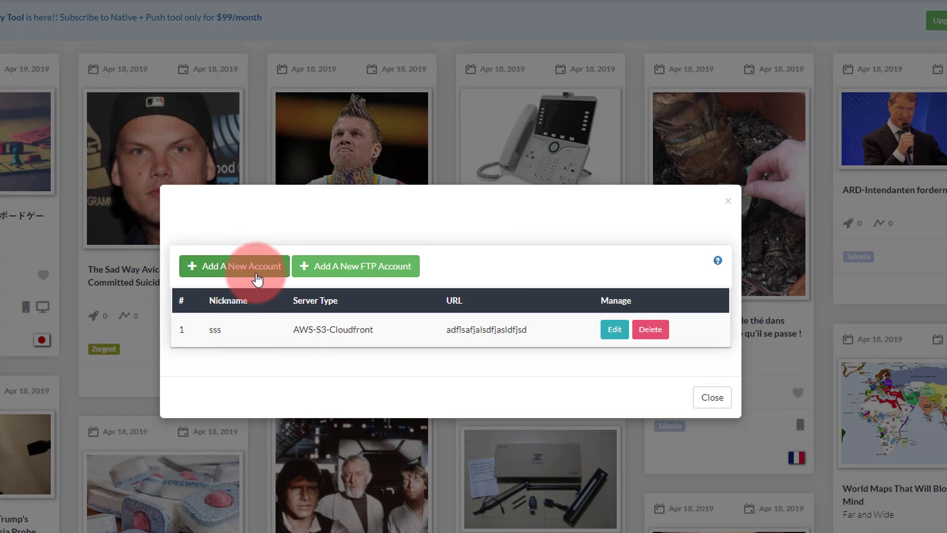
click(343, 275)
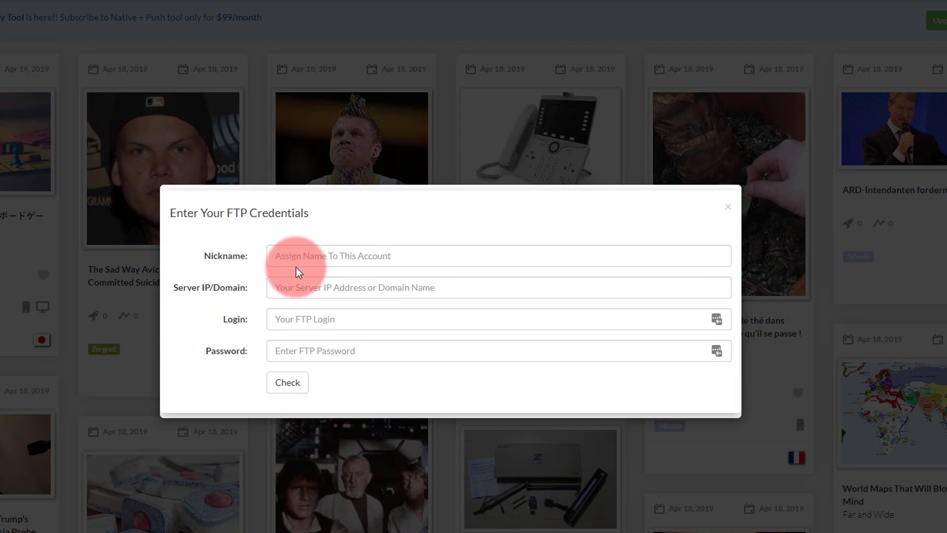
Enter nickname 'my GoDaddy', server 107.180.41.86, and paste the FTP login and password
click(300, 262)
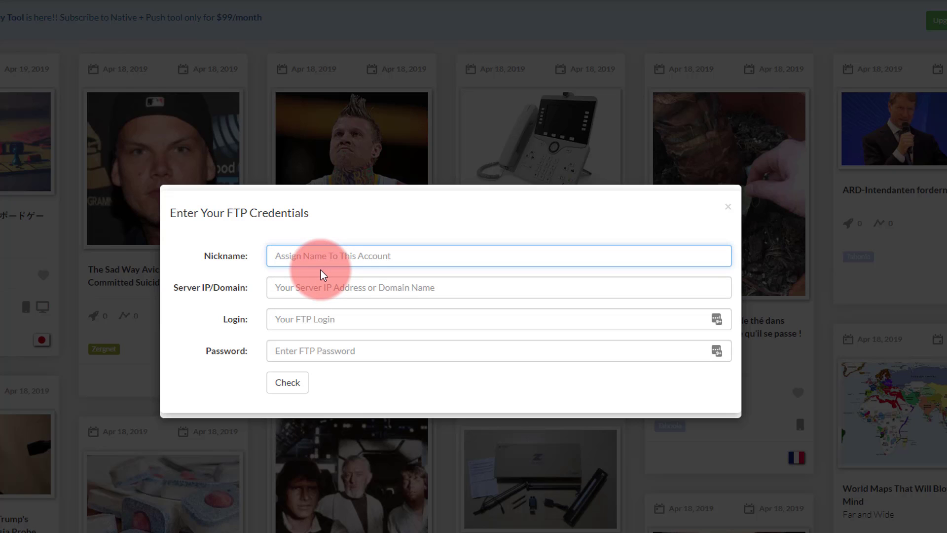
text(my)
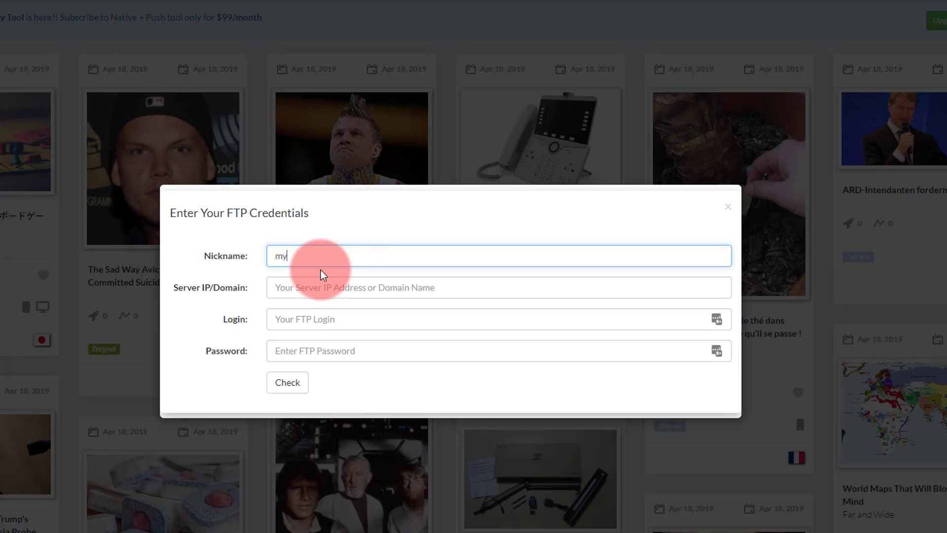
text( GoDaddy)
key(Tab)
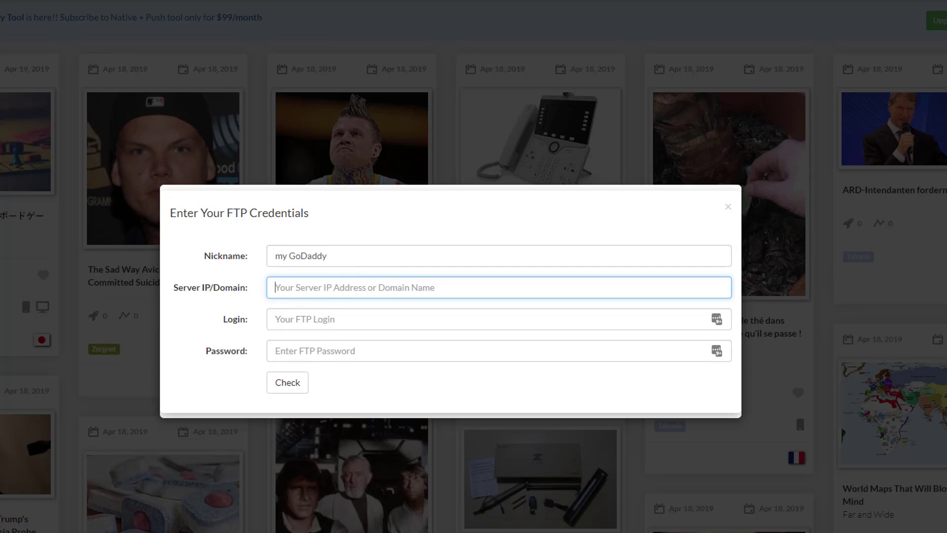
click(154, 507)
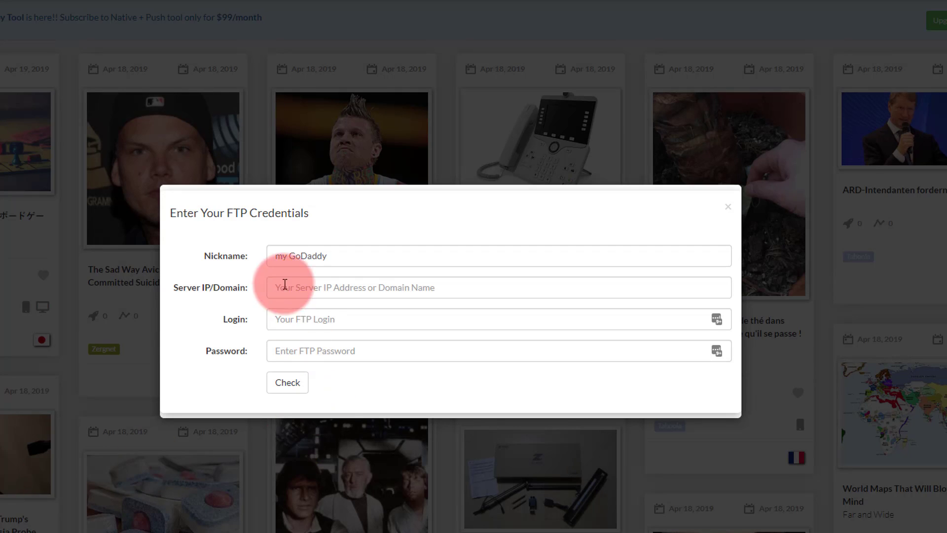
click(290, 292)
text(107.180.41.86)
click(297, 318)
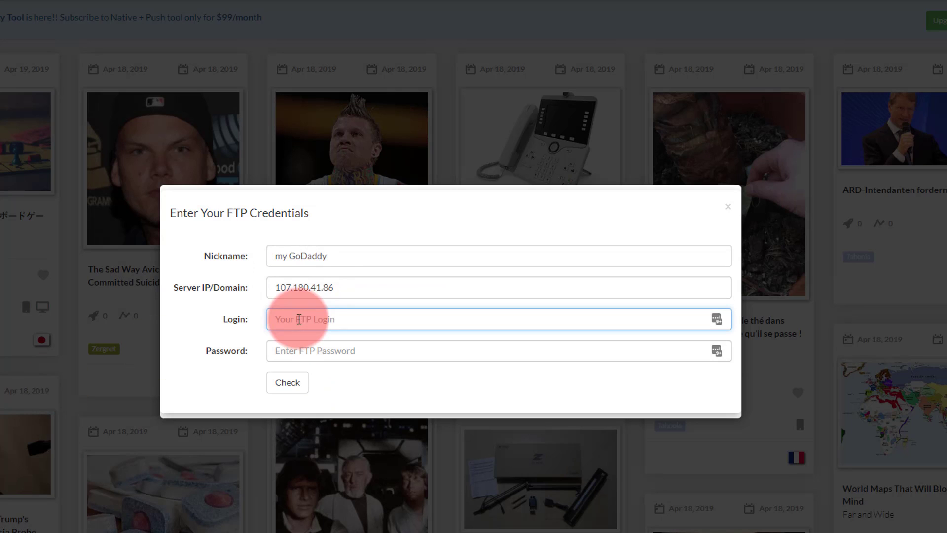
key(ctrl+v)
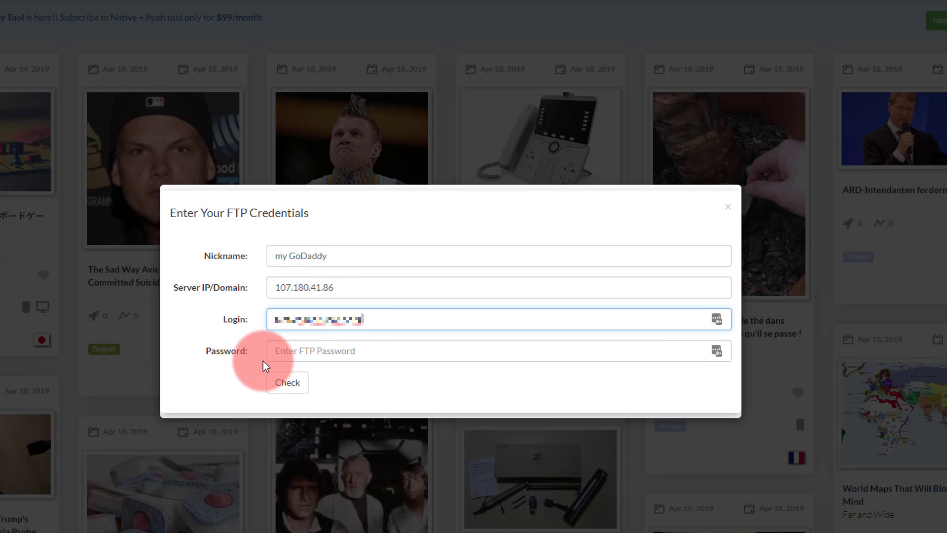
click(295, 355)
key(ctrl+v)
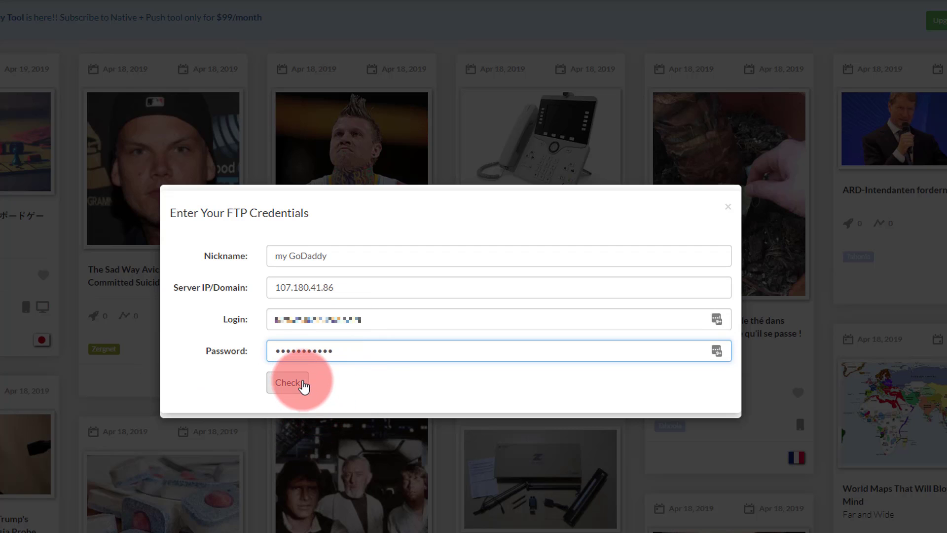
Check the FTP credentials are valid and set page1 as the default path
click(288, 383)
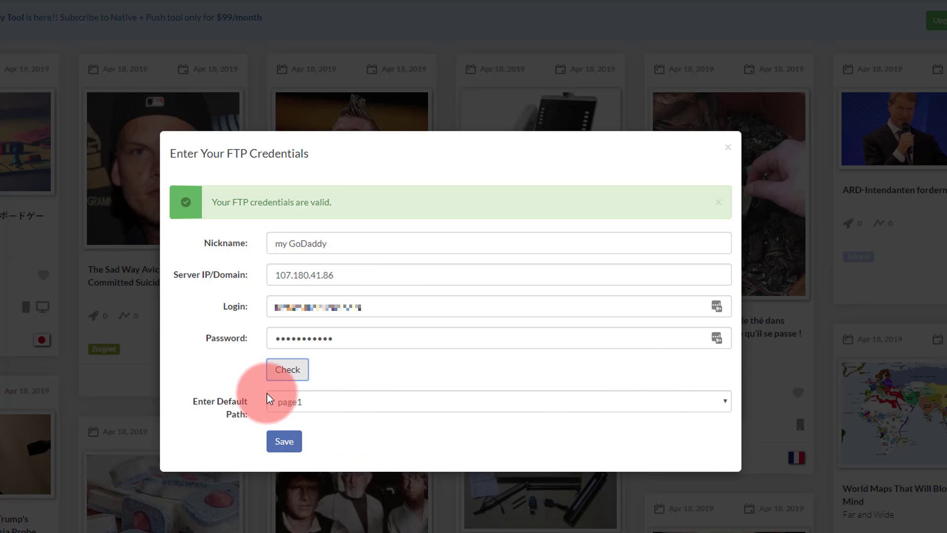
click(326, 405)
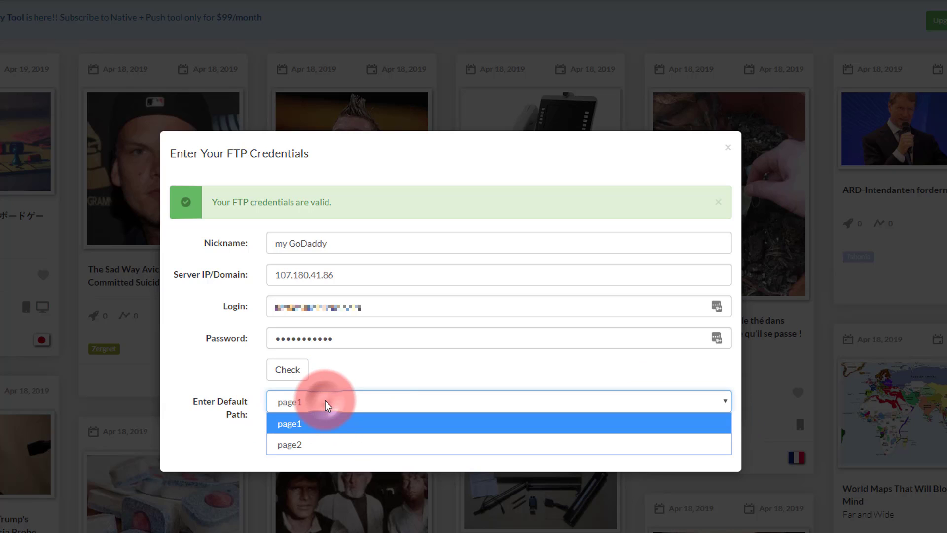
click(387, 372)
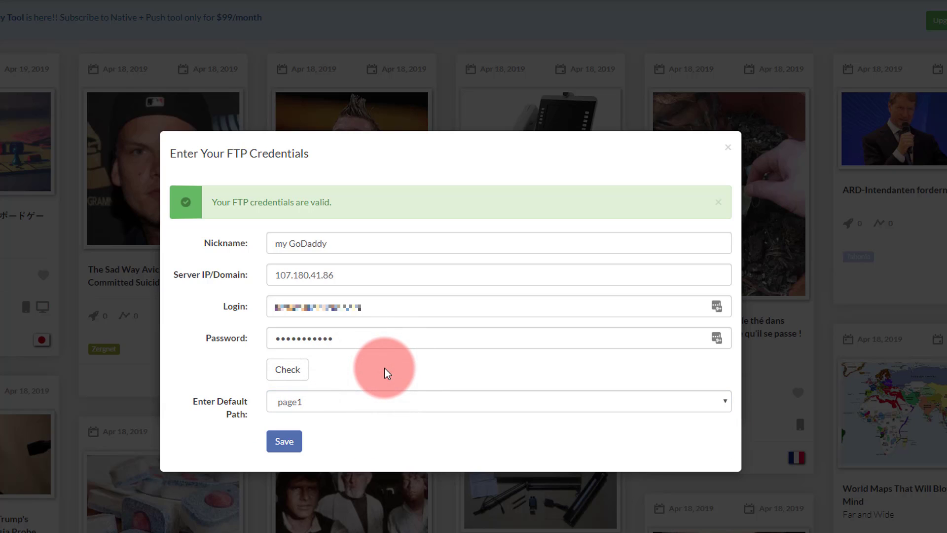
click(401, 412)
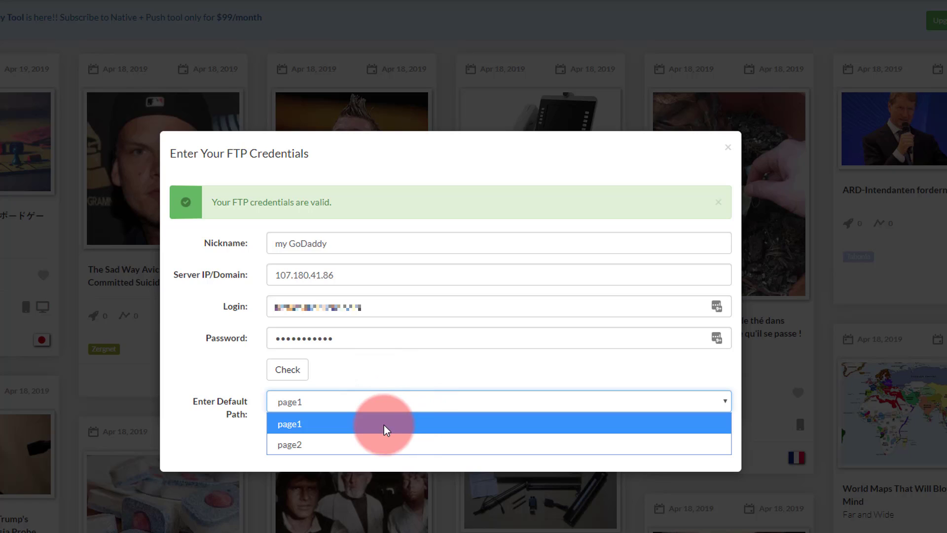
click(349, 424)
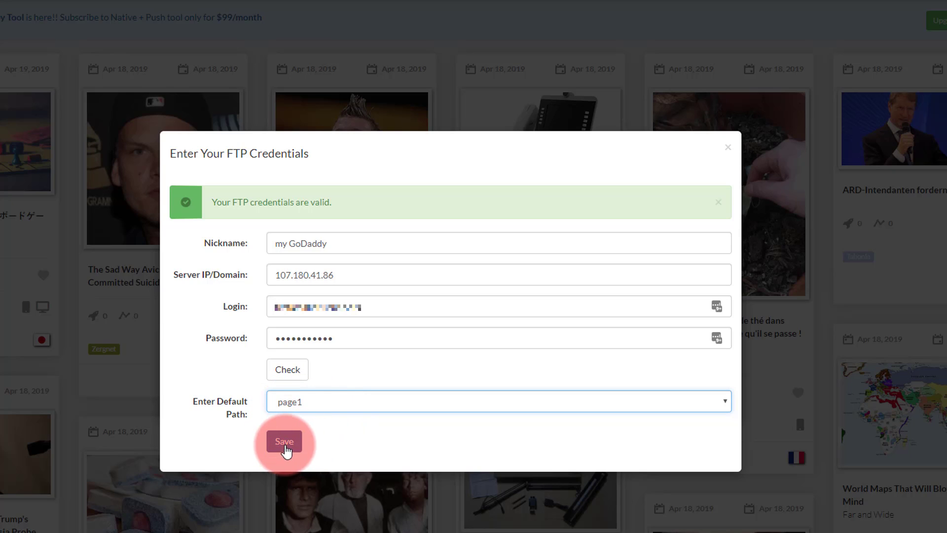
Save the new 'my GoDaddy' FTP account with URL page1 and acknowledge the success message
click(286, 446)
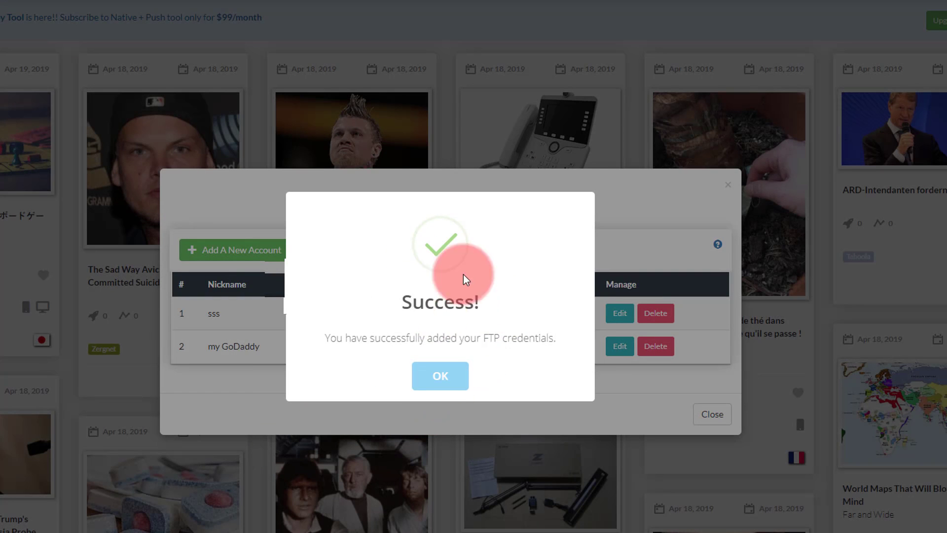
click(441, 377)
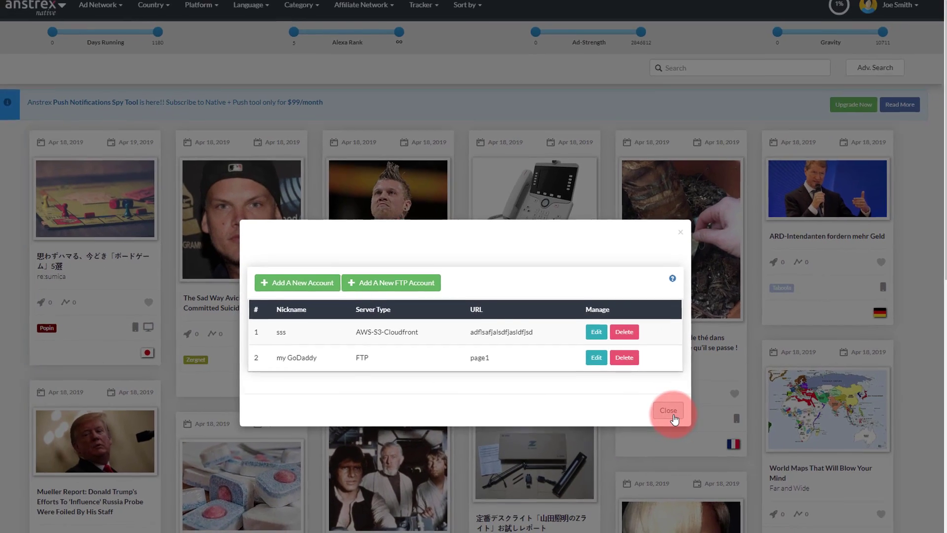
Close the FTP accounts list and set the native ads Tracker filter to All
click(673, 415)
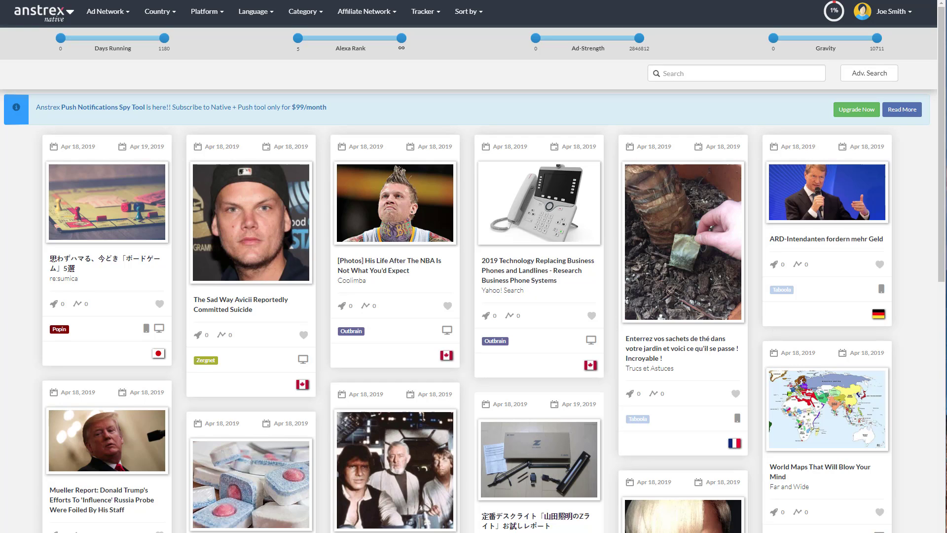
click(545, 490)
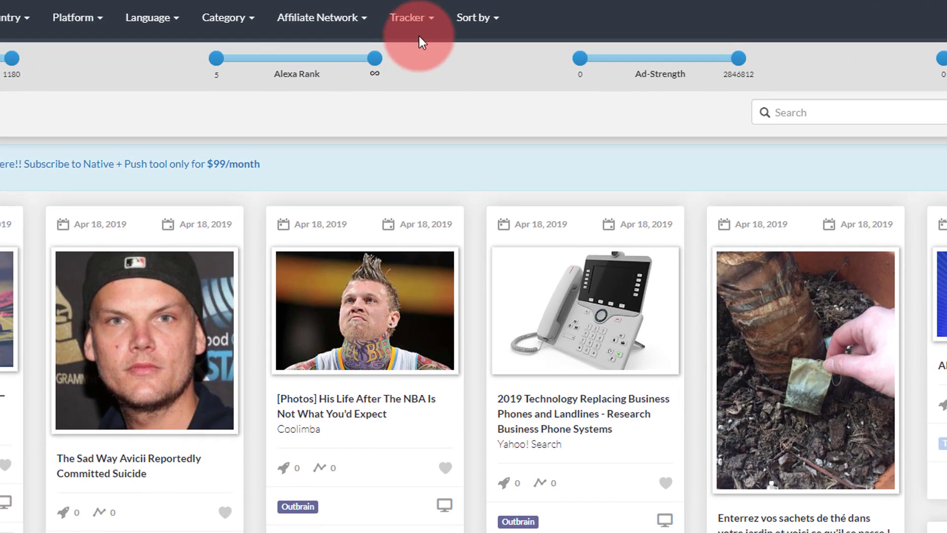
click(427, 23)
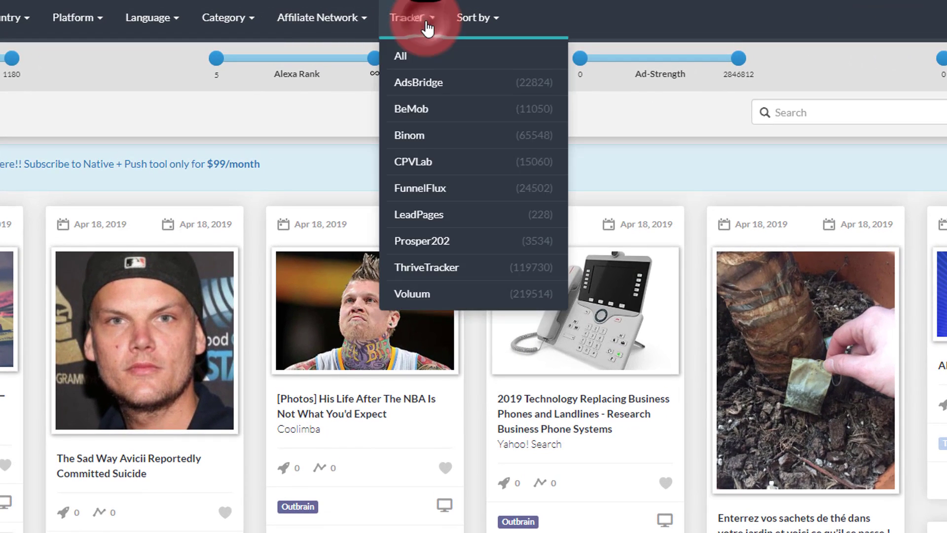
click(431, 59)
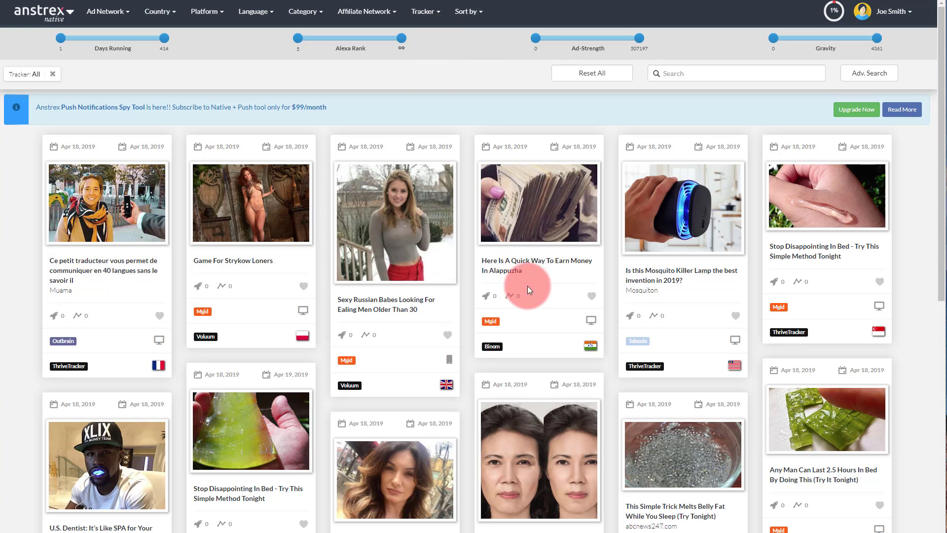
Open the 'Quick Way To Earn Money In Alappuzha' ad's Synopsis and preview its profitnews.me landing page
click(511, 274)
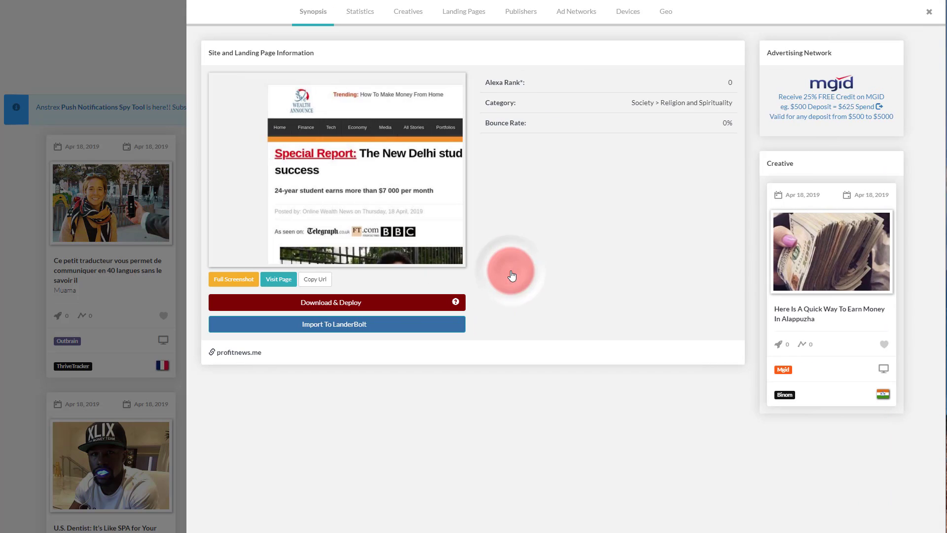
click(398, 192)
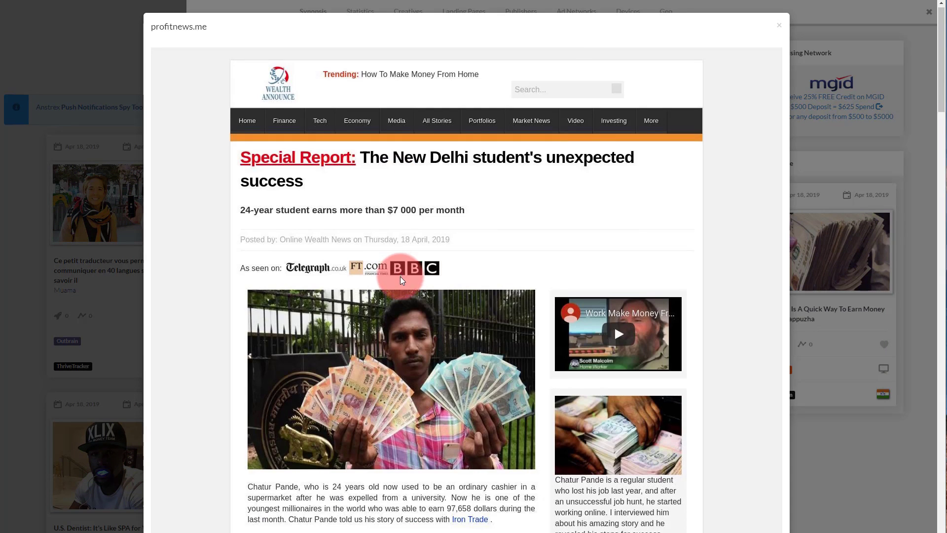
scroll(400, 222, down, 20)
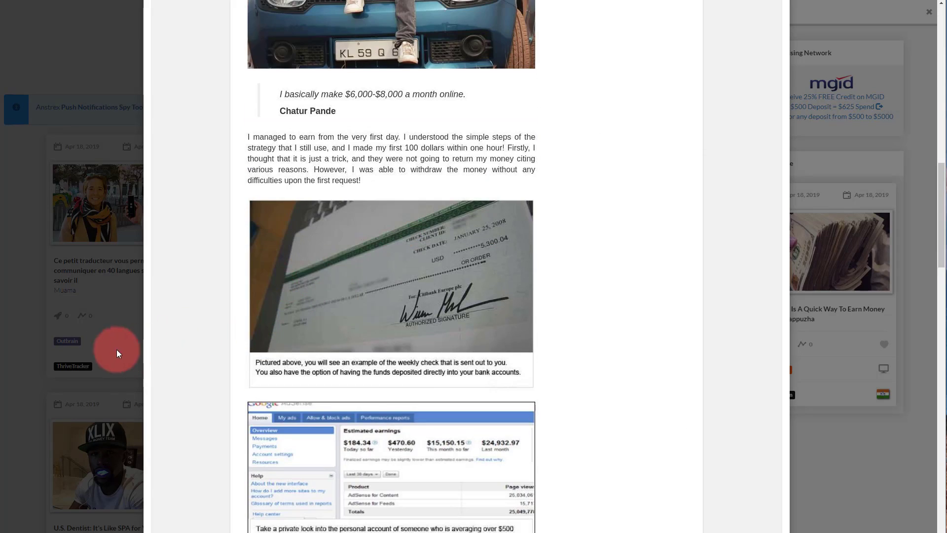
click(101, 380)
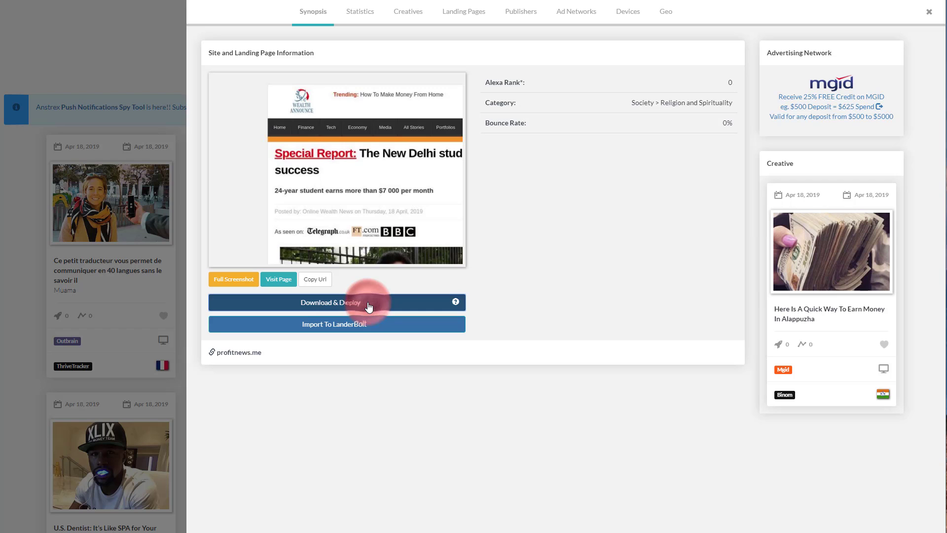
Download the profitnews.me landing page and view it in the Step 1: Download status list
click(368, 306)
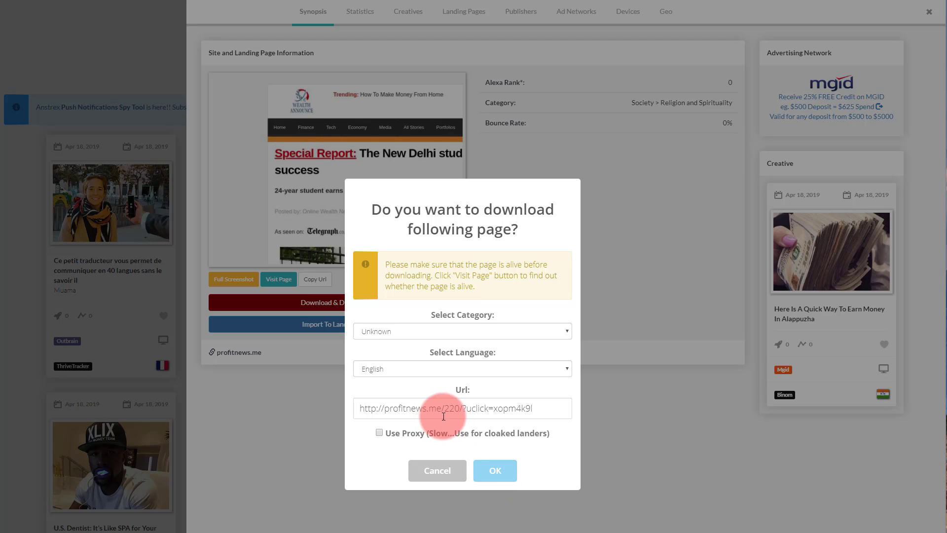
click(491, 471)
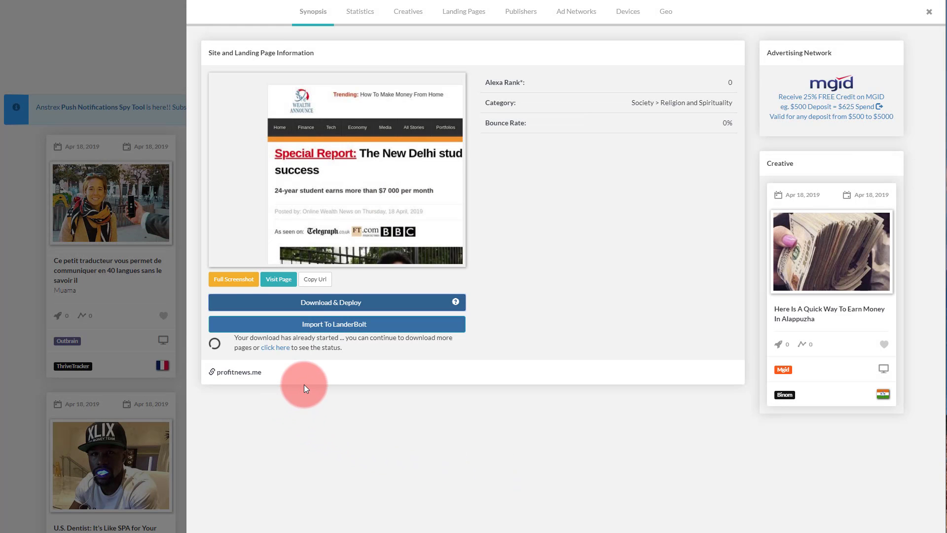
click(276, 348)
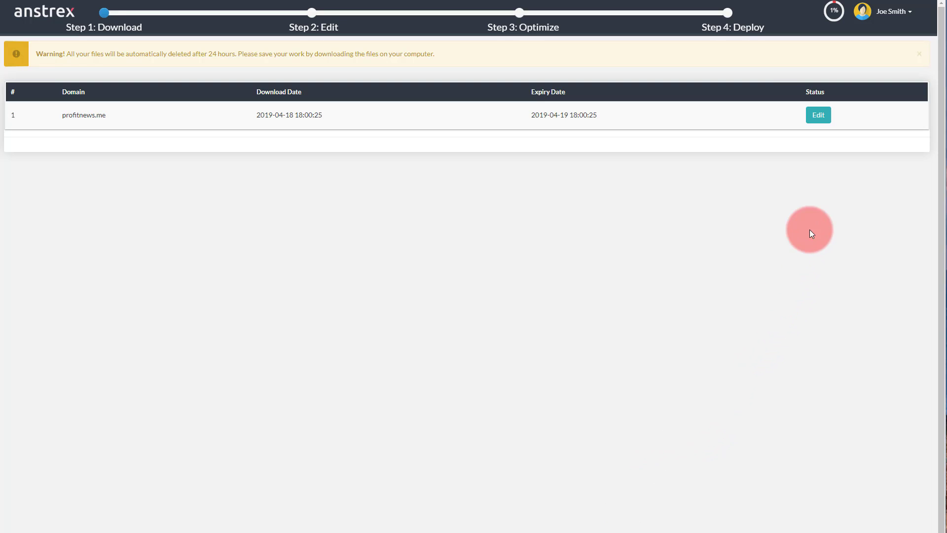
Open the profitnews.me page in the Step 2: Edit editor and scroll through the Special Report article
click(817, 114)
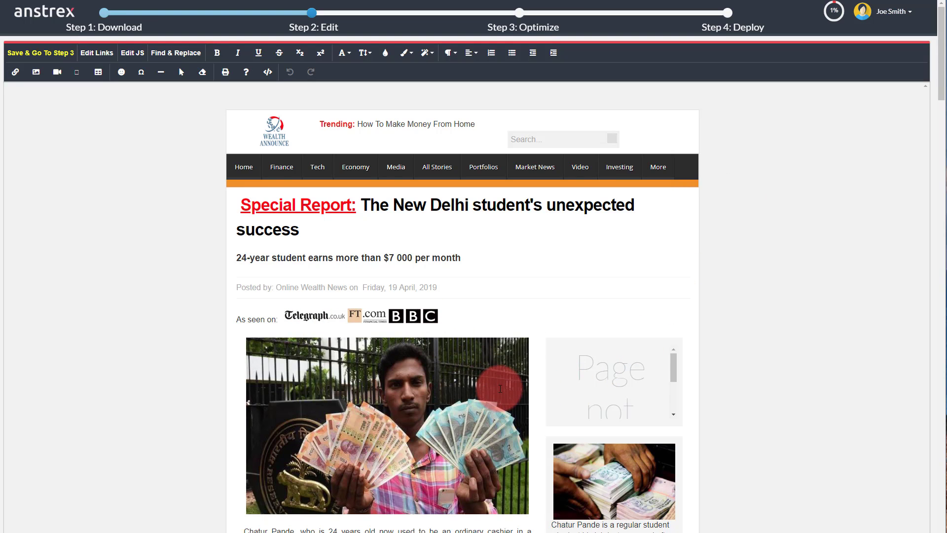
scroll(500, 389, down, 10)
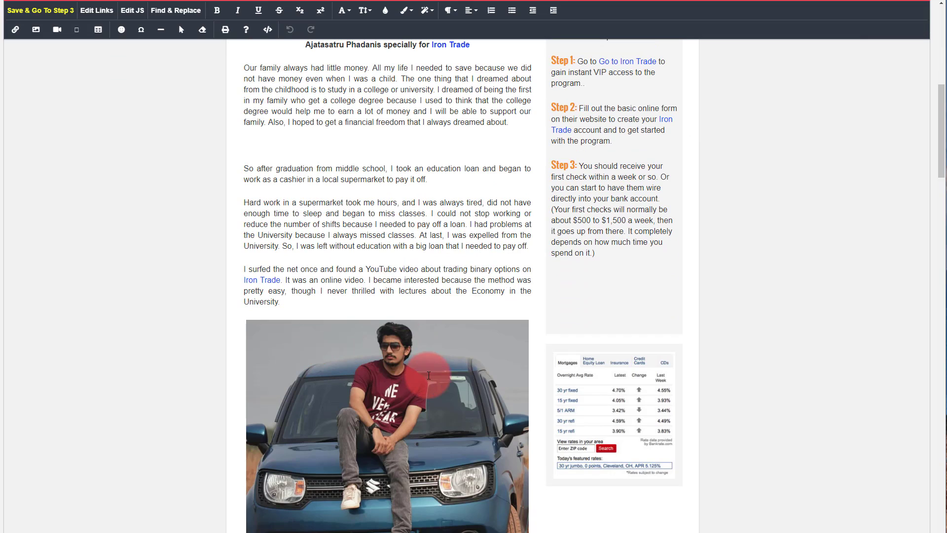
scroll(429, 375, up, 5)
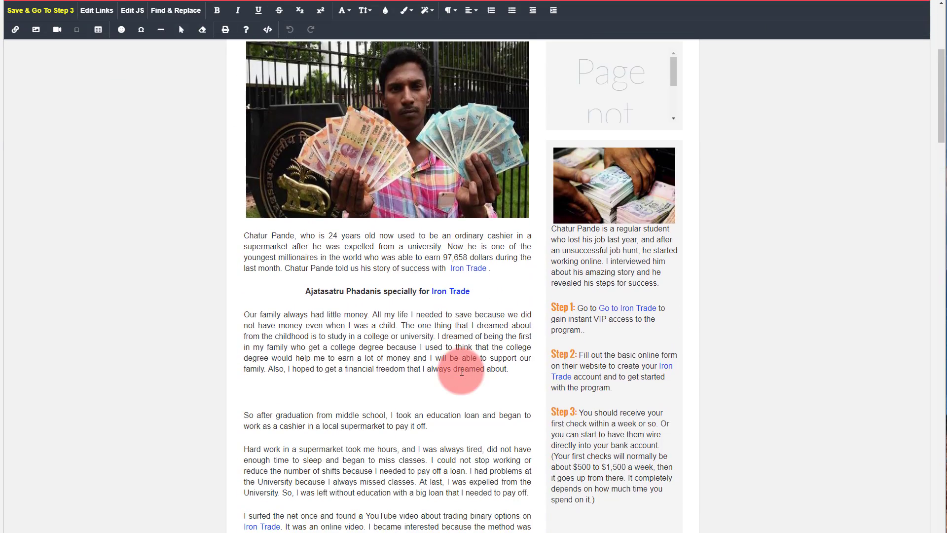
scroll(462, 371, down, 5)
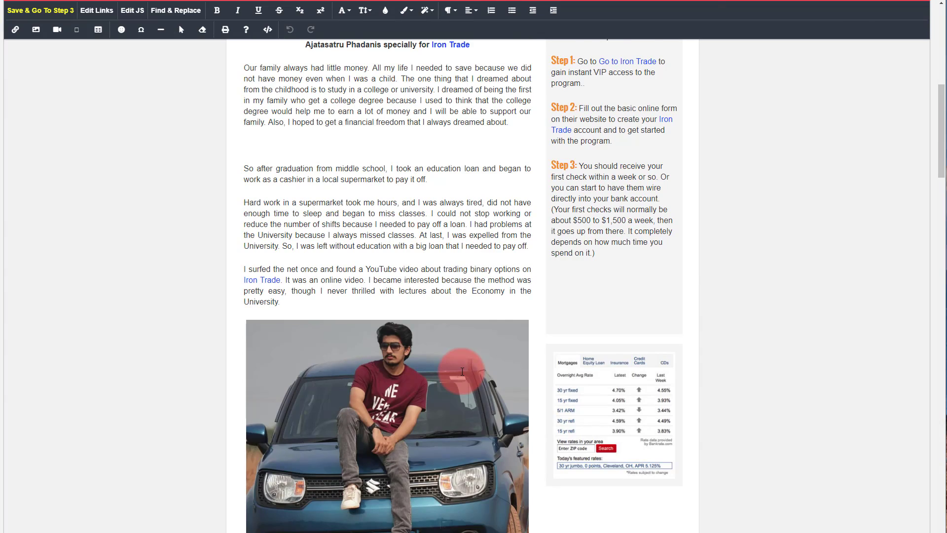
scroll(462, 370, up, 9)
scroll(472, 384, down, 5)
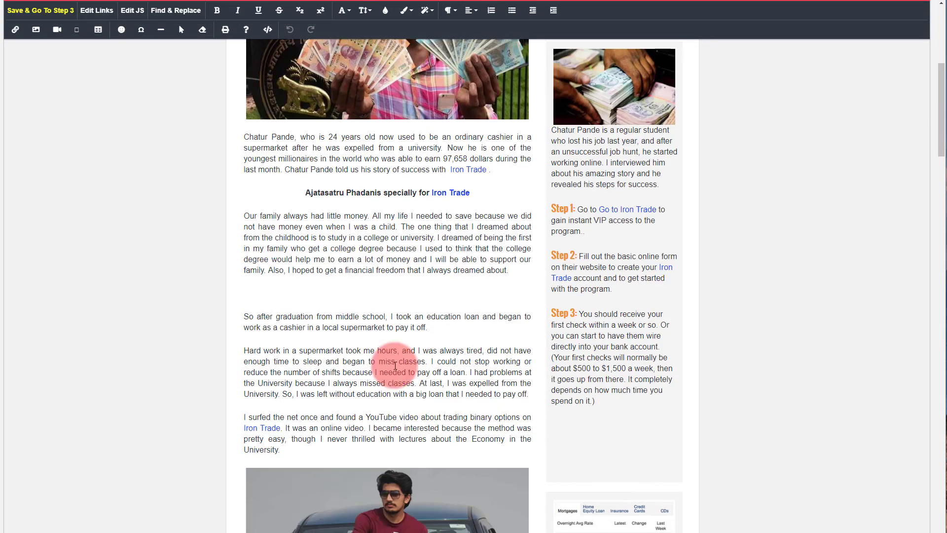
scroll(363, 321, up, 8)
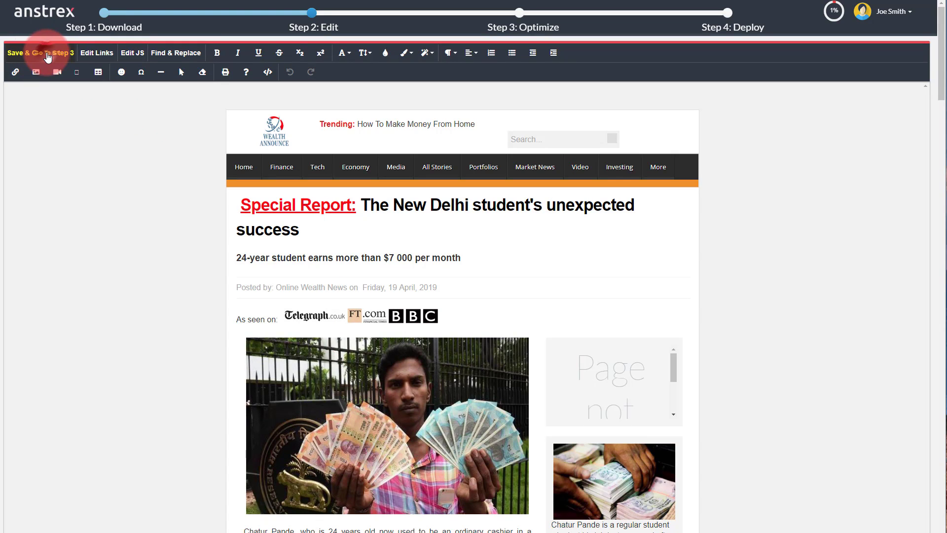
Save the edits and minify all four file types (images, CSS, JS, HTML) for Step 3
click(48, 54)
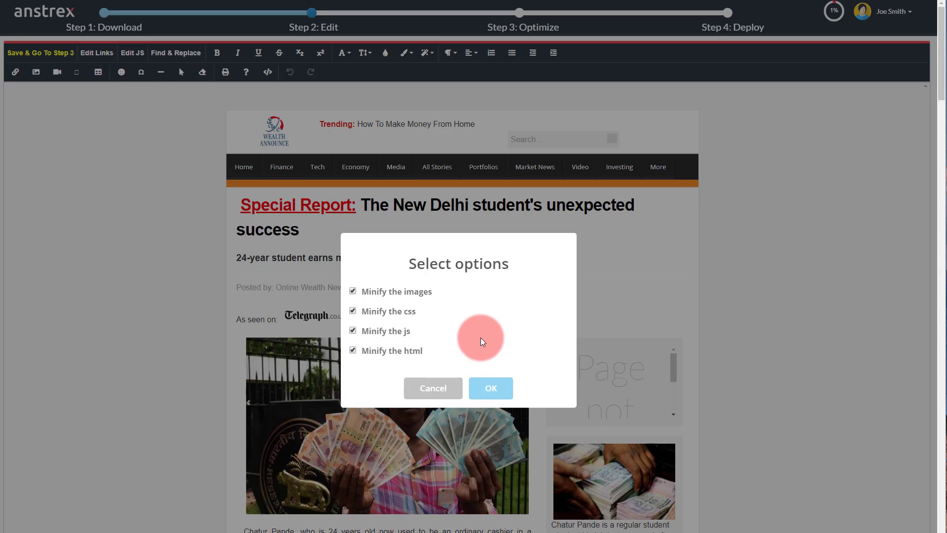
click(491, 389)
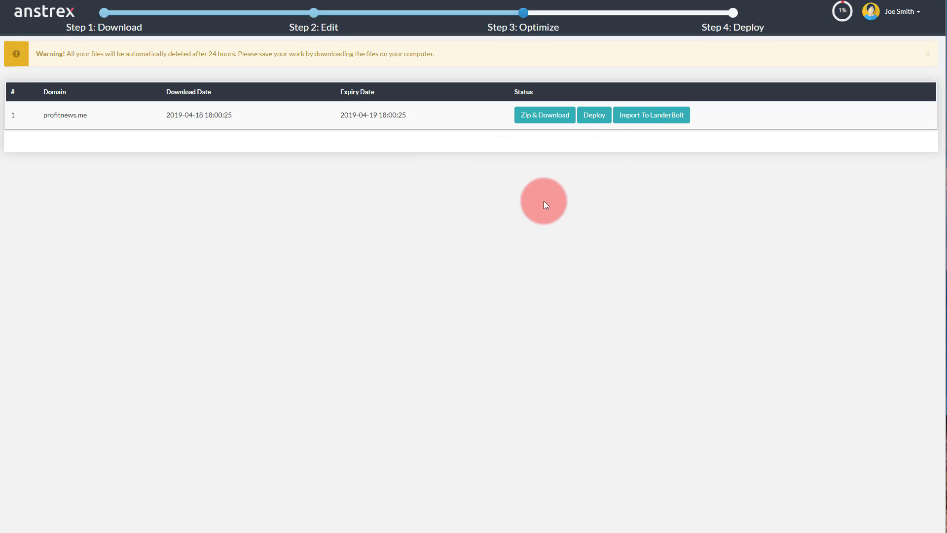
Deploy profitnews.me to the 'my GoDaddy' server until it shows Deployed To FTP Server
click(593, 118)
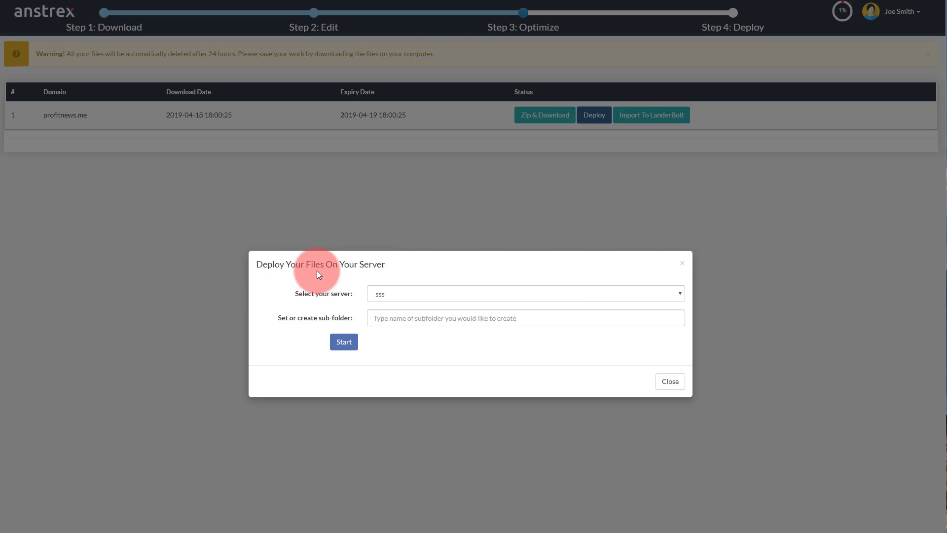
click(399, 296)
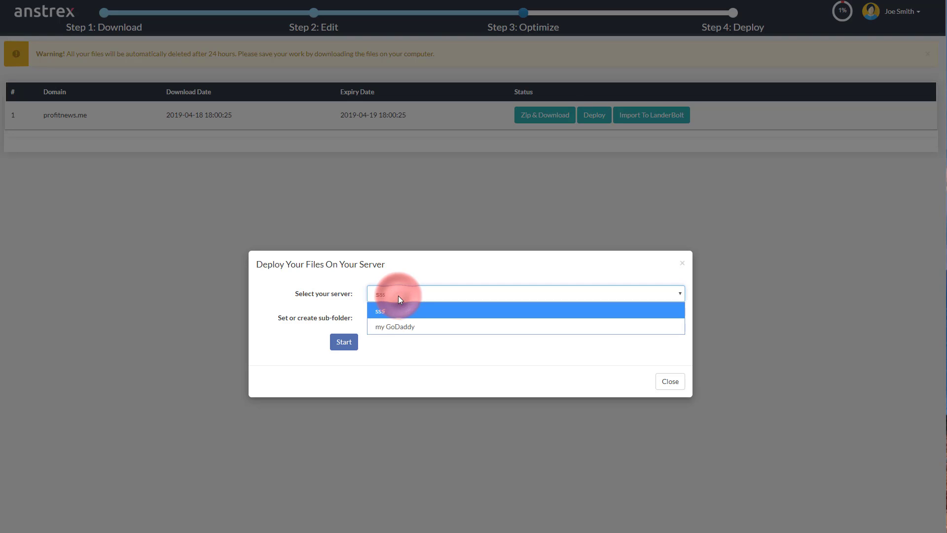
click(401, 329)
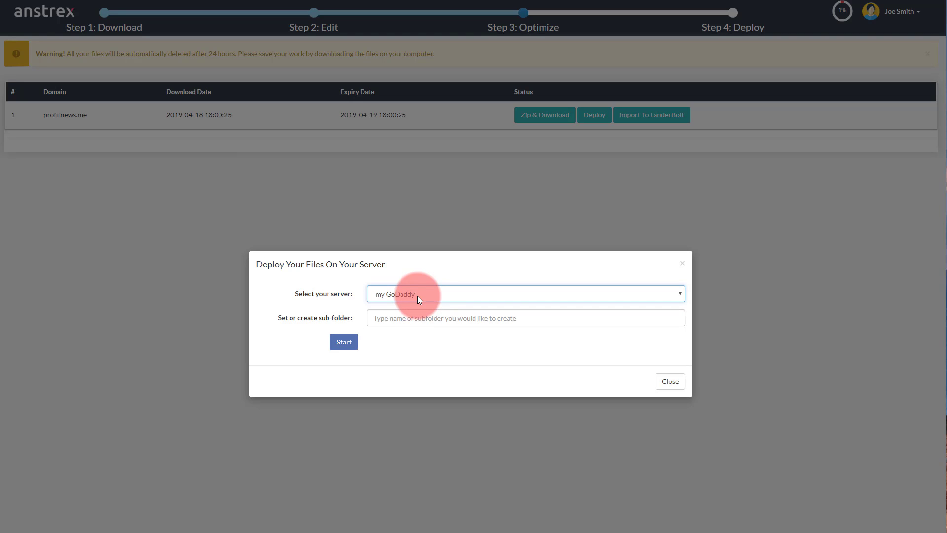
click(382, 318)
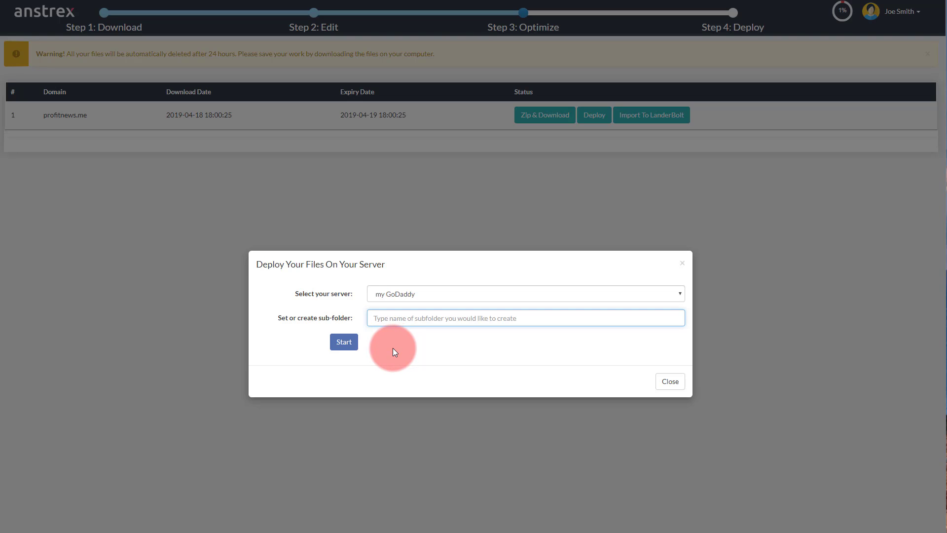
click(344, 341)
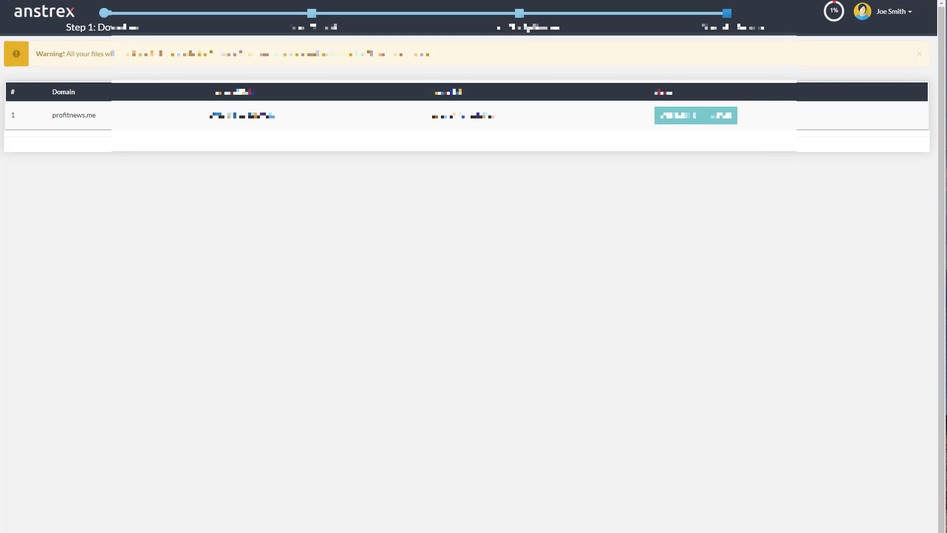
In FileZilla, open the remote page1 folder to confirm index.html and its JPG, CSS, JS files arrived
key(alt+Tab)
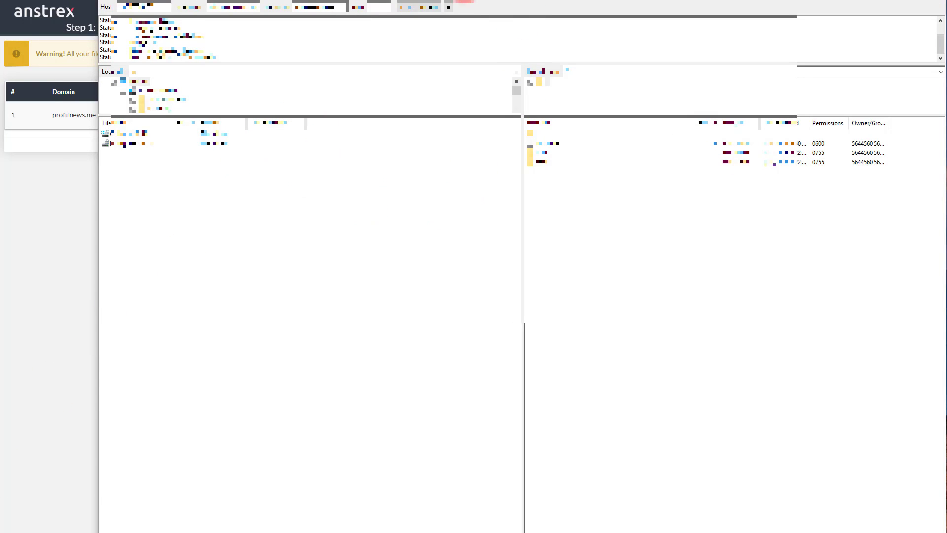
drag(464, 1, 493, 74)
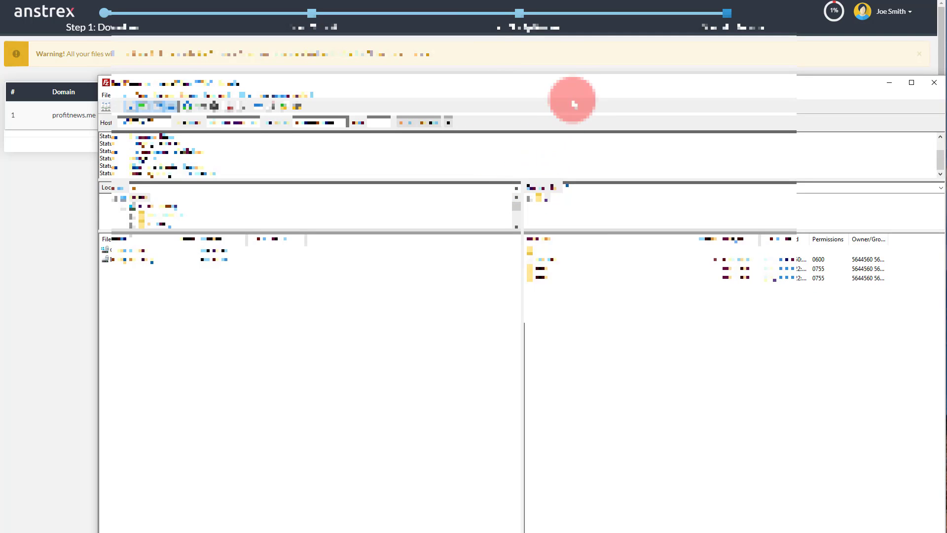
double_click(546, 280)
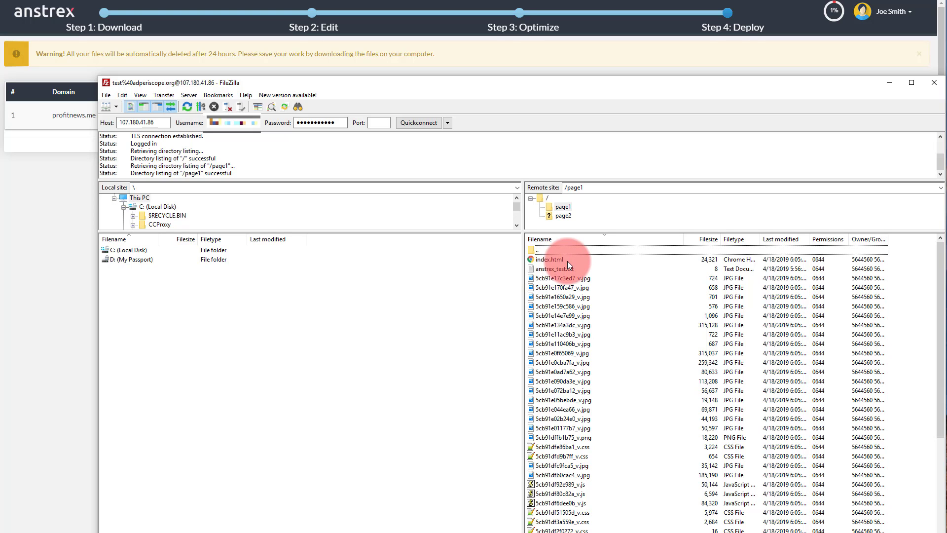
scroll(597, 332, down, 6)
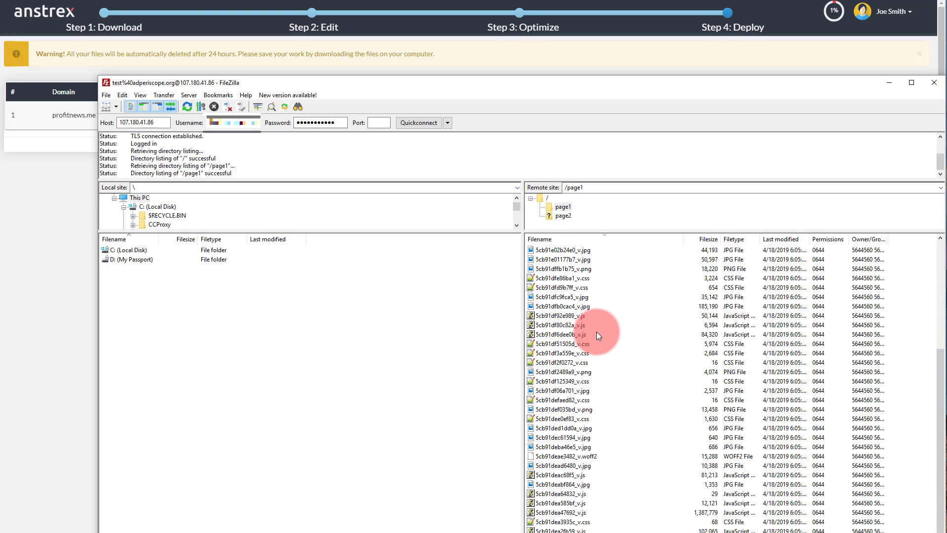
scroll(596, 334, up, 6)
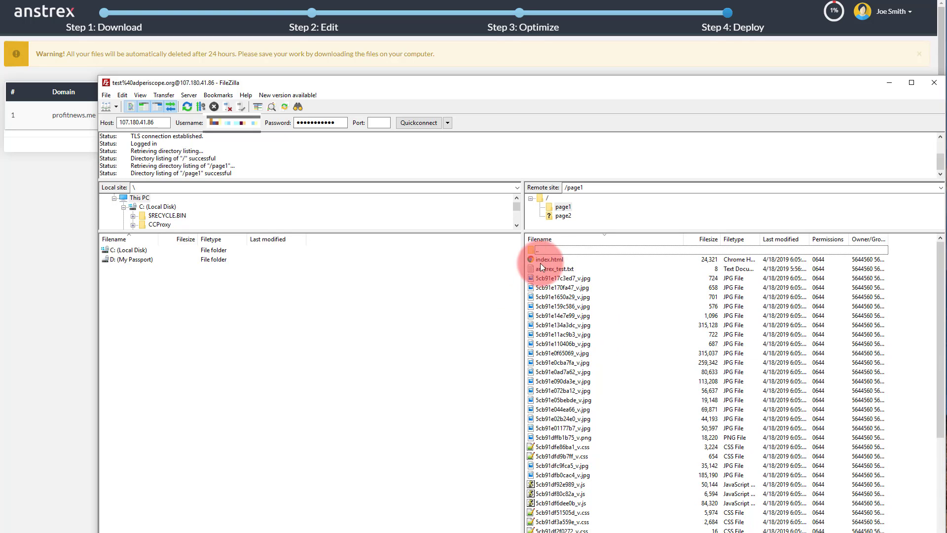